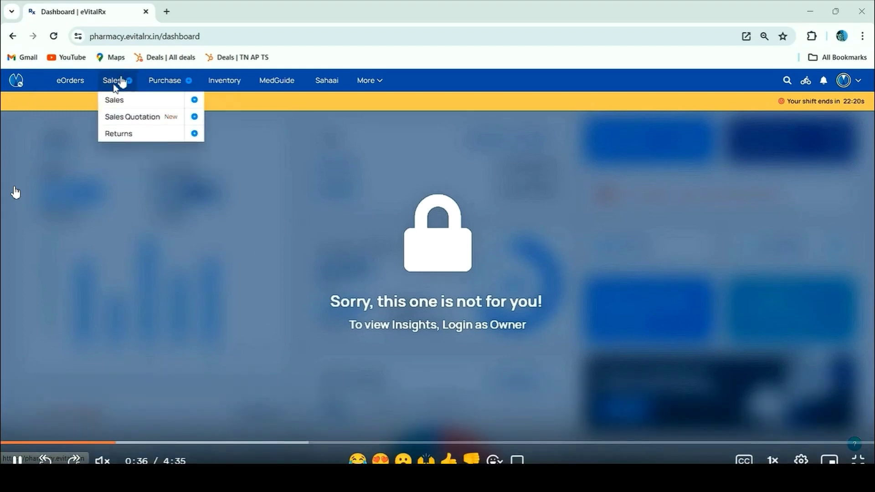
# Settle the ₹125 due bill DEMO83 in full by cash, declining the credit voucher
pyautogui.click(15, 192)
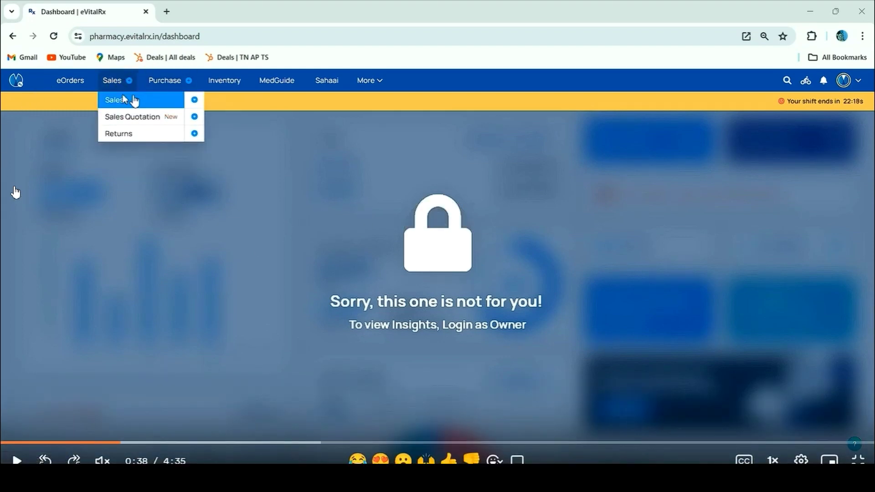
pyautogui.click(124, 214)
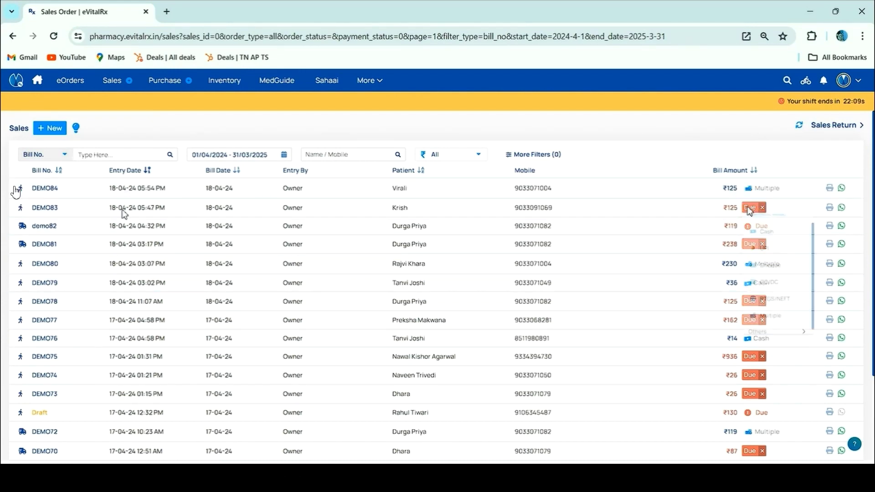
pyautogui.click(769, 234)
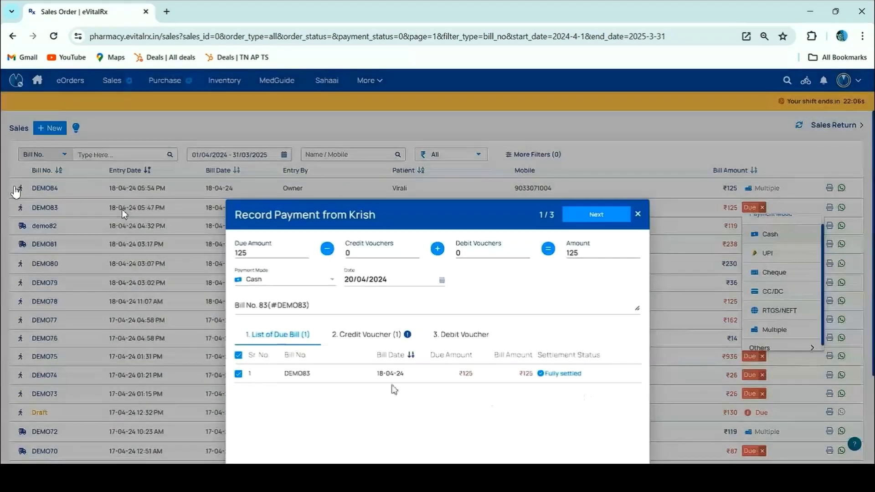
pyautogui.click(593, 215)
pyautogui.click(592, 214)
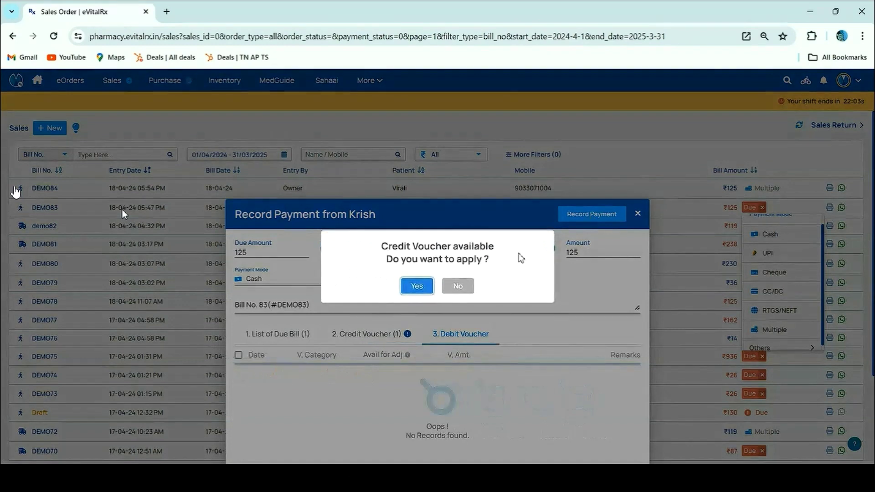
pyautogui.click(459, 288)
pyautogui.click(589, 210)
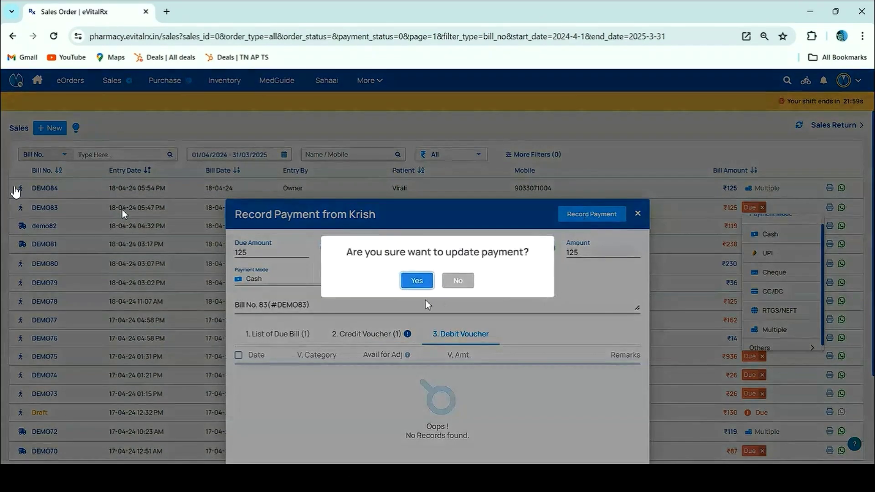
pyautogui.click(416, 279)
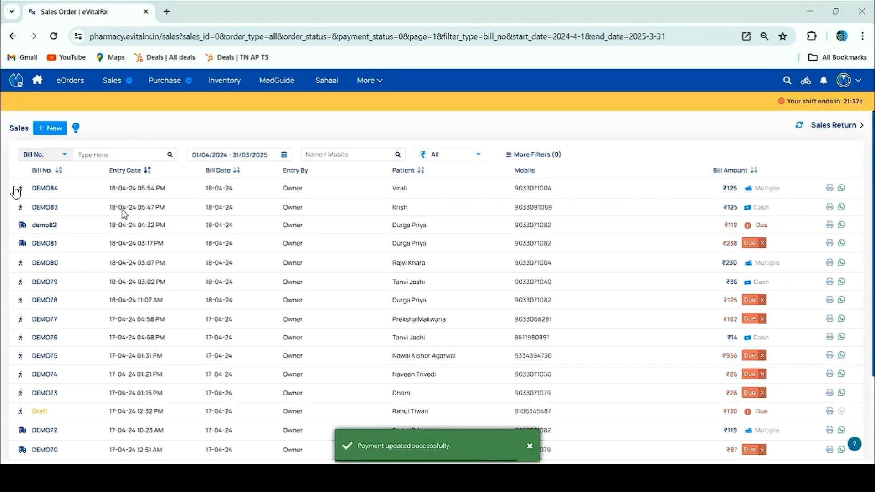
# Record a UPI payment for due bill DEMO81 without applying the credit voucher
pyautogui.click(754, 246)
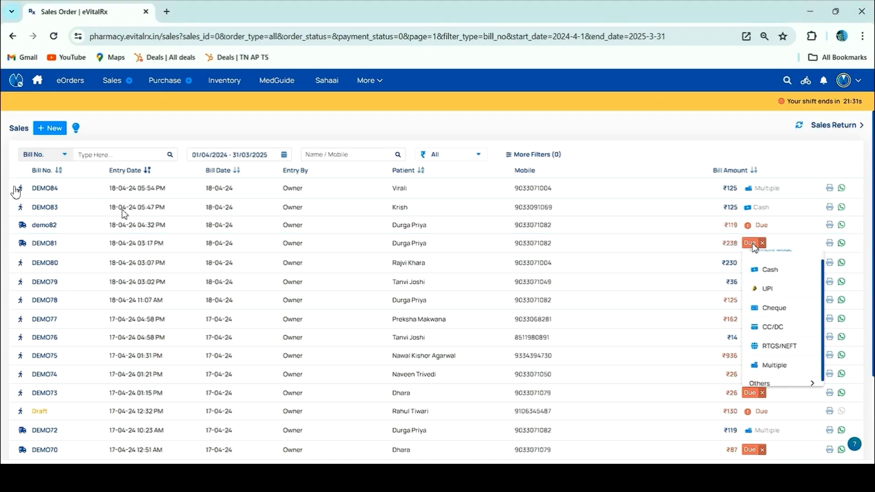
pyautogui.click(765, 288)
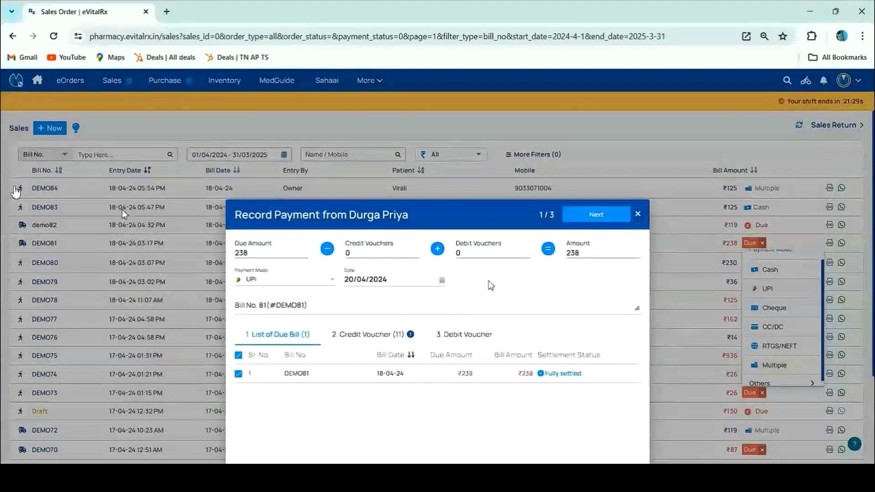
pyautogui.click(595, 205)
pyautogui.click(444, 287)
pyautogui.click(605, 216)
pyautogui.click(414, 280)
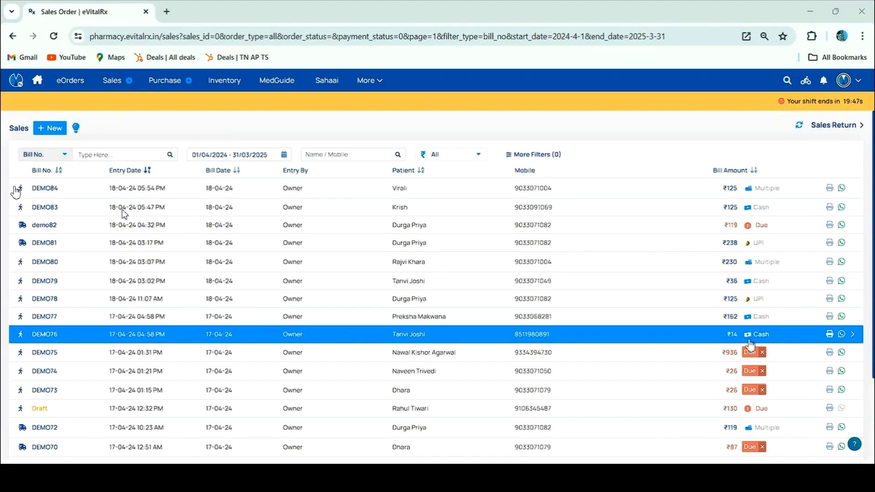
pyautogui.scroll(-3, 773, 277)
pyautogui.scroll(4, 772, 276)
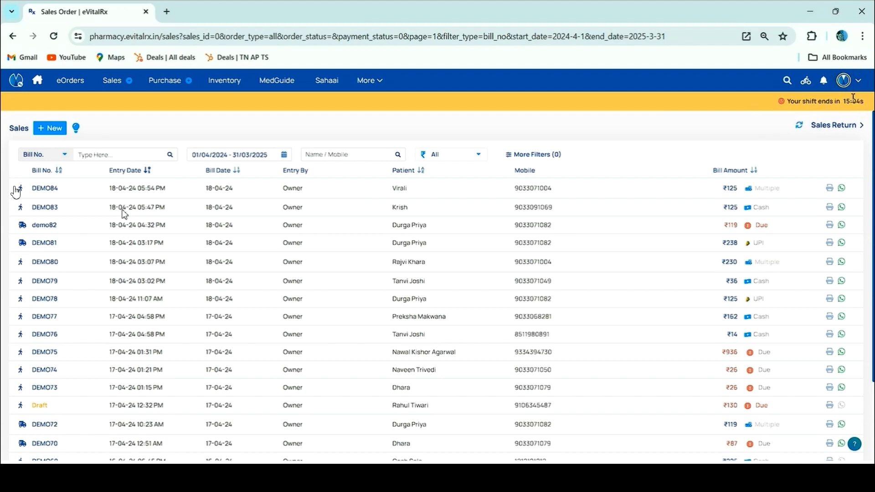
# Log out of the account from the avatar menu
pyautogui.click(843, 80)
pyautogui.click(775, 241)
pyautogui.click(410, 280)
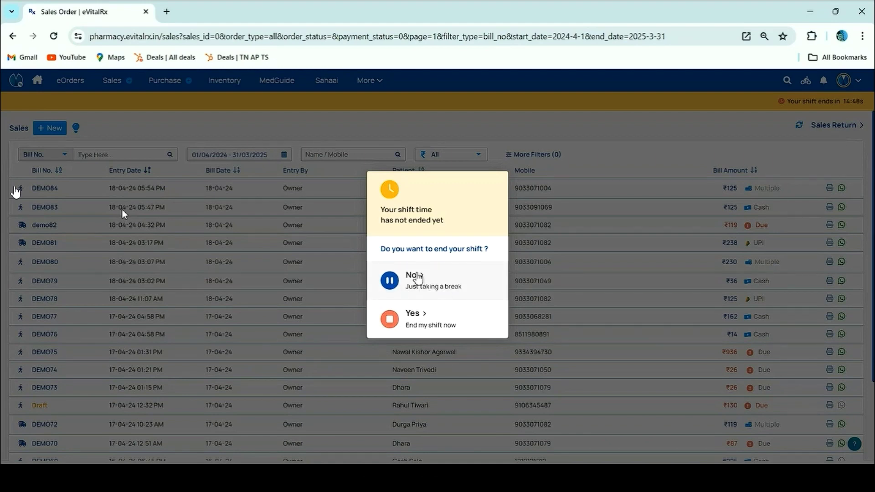
# End the shift, declaring ₹350 cash collected
pyautogui.click(434, 321)
pyautogui.click(365, 363)
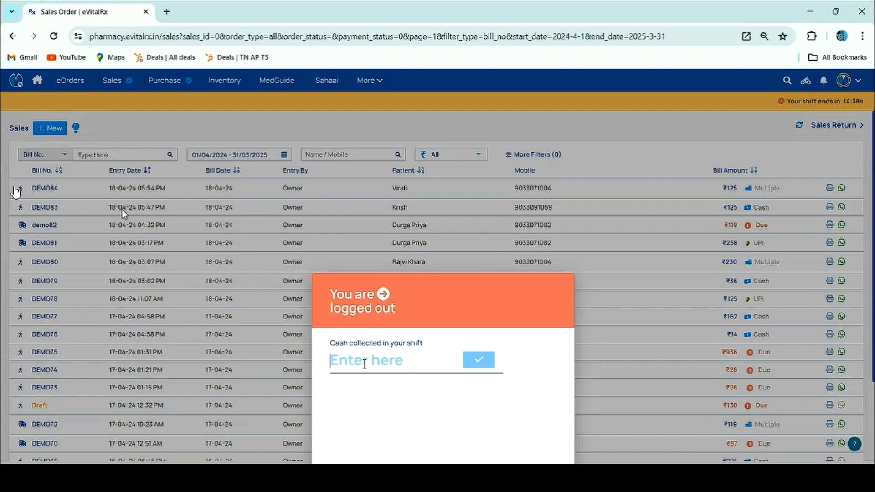
pyautogui.write('350')
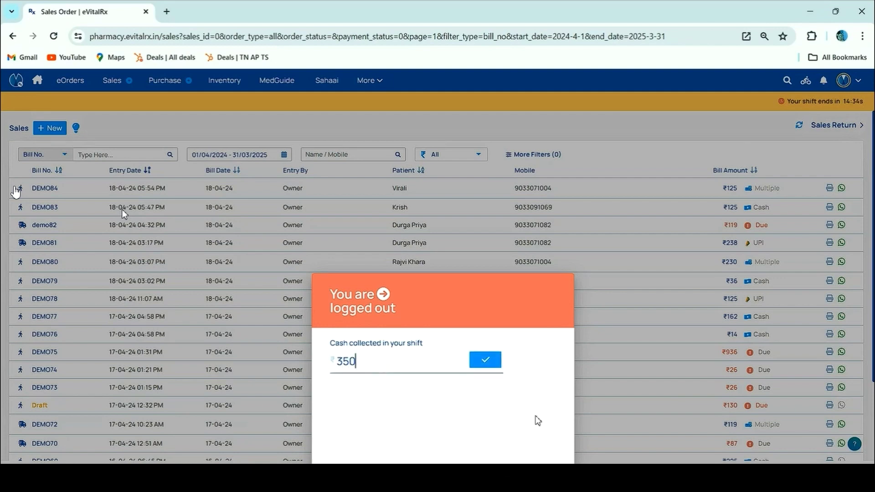
pyautogui.click(490, 362)
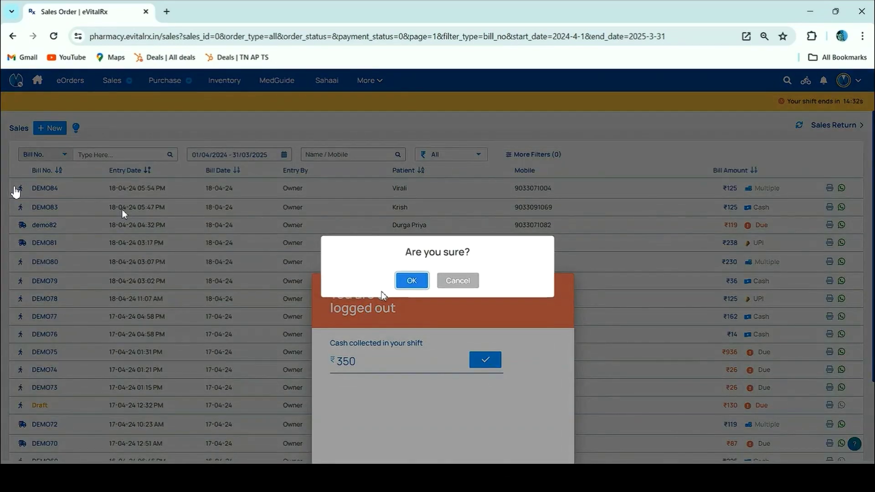
pyautogui.click(409, 283)
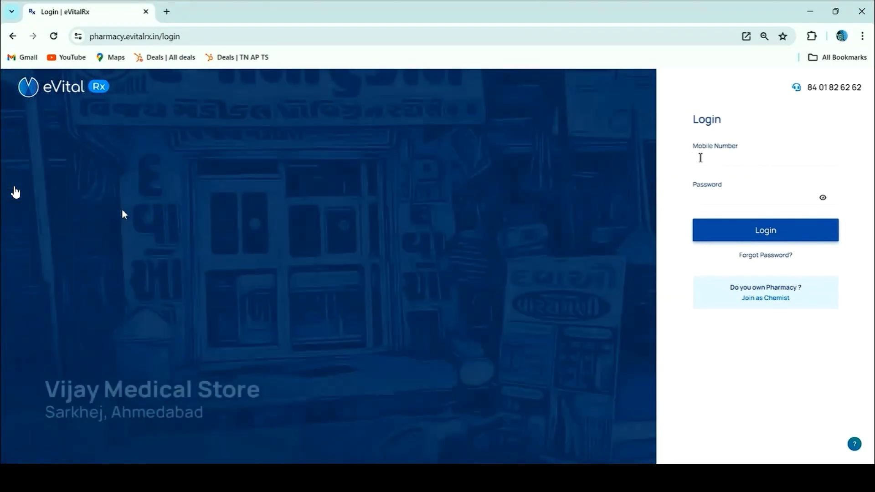
# Log in with the account's mobile number and password, then open More > Reports
pyautogui.click(700, 158)
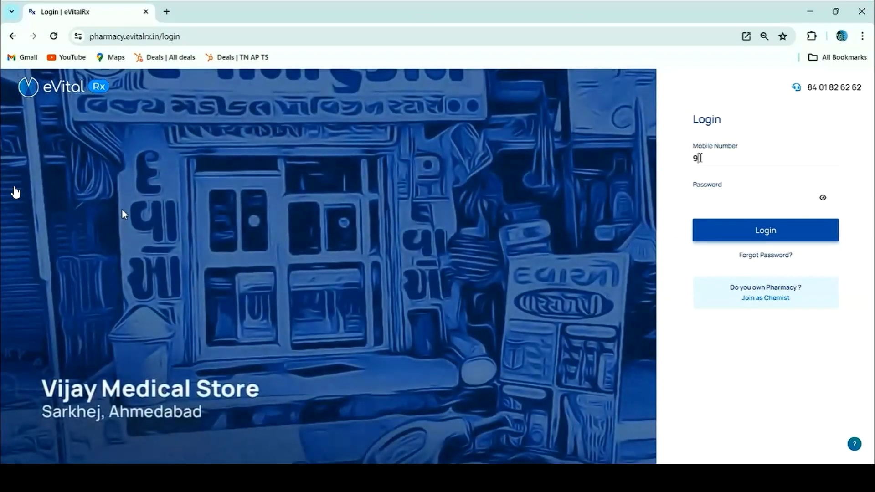
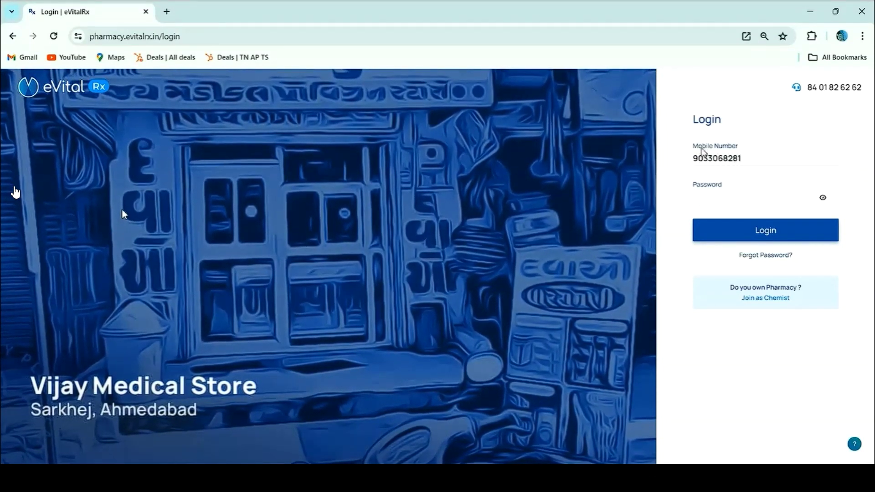
pyautogui.click(696, 199)
pyautogui.write('••••••••')
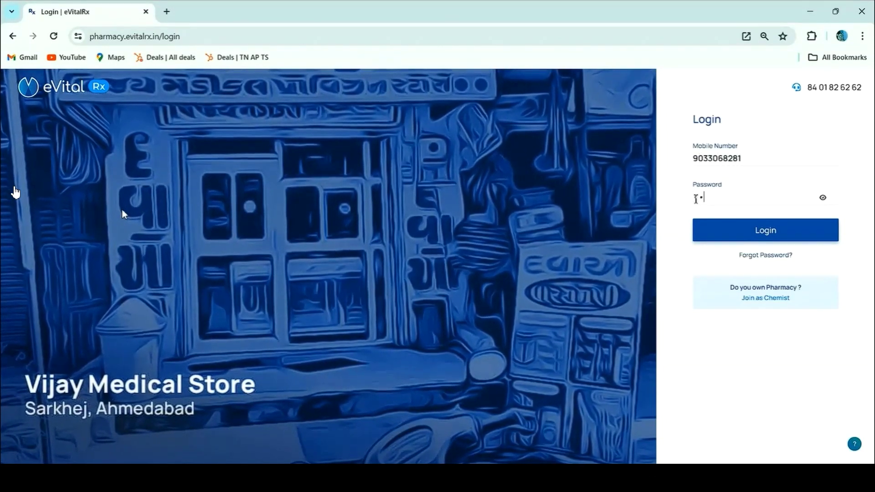
pyautogui.write('•••••')
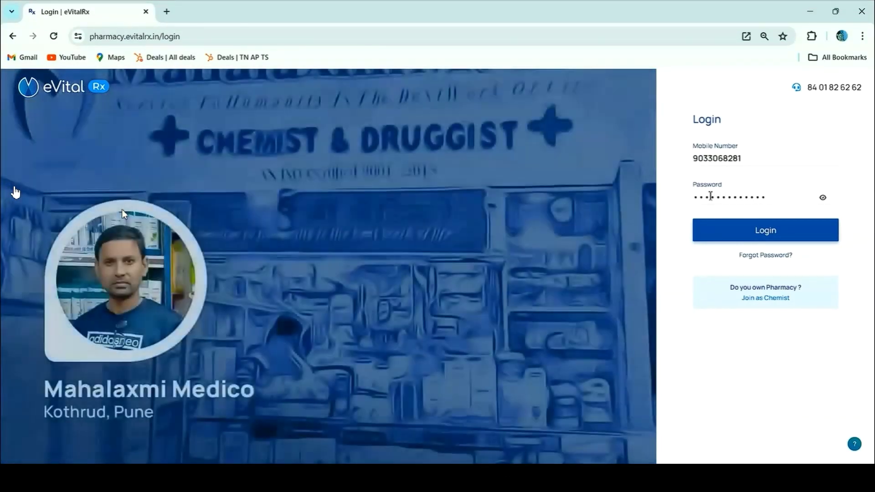
pyautogui.press('Return')
pyautogui.moveTo(381, 80)
pyautogui.click(417, 219)
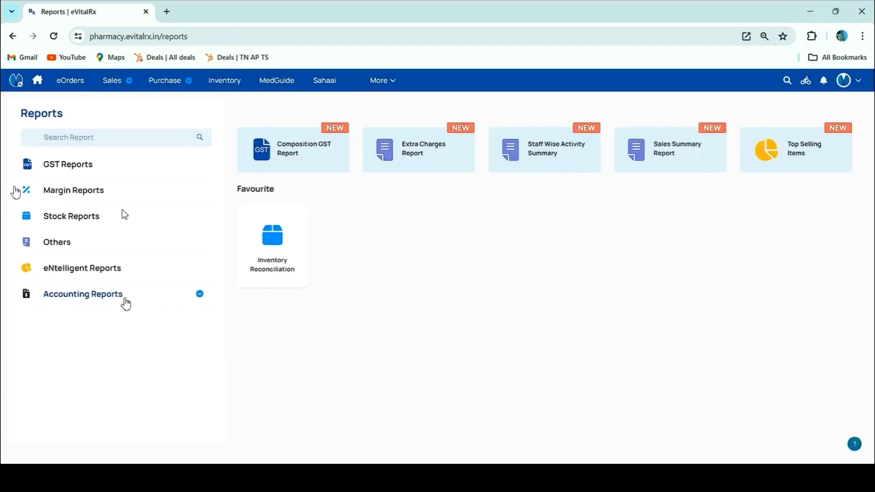
# Open the Cash Management Report filtered to Today, one staff member and All collection statuses
pyautogui.click(126, 304)
pyautogui.click(95, 368)
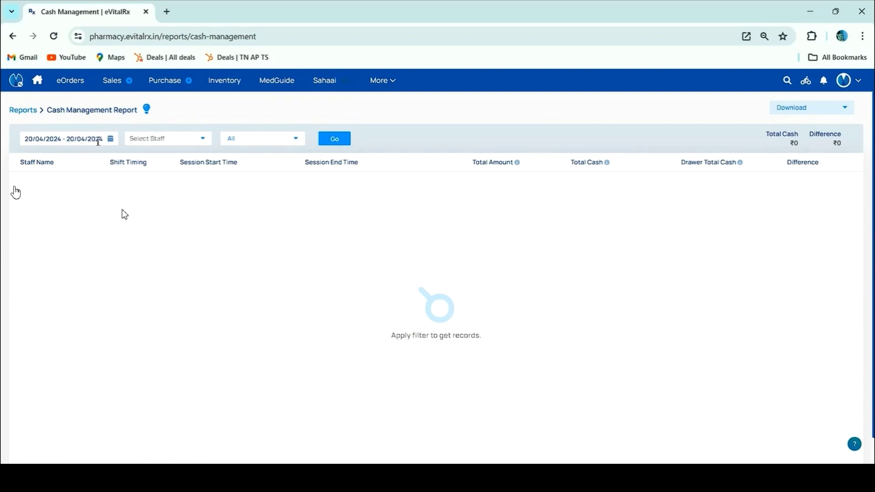
pyautogui.click(94, 139)
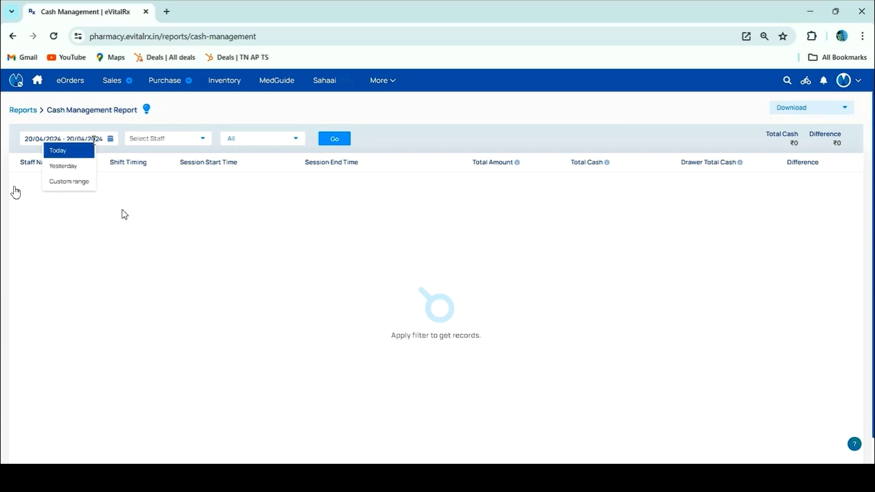
pyautogui.click(78, 159)
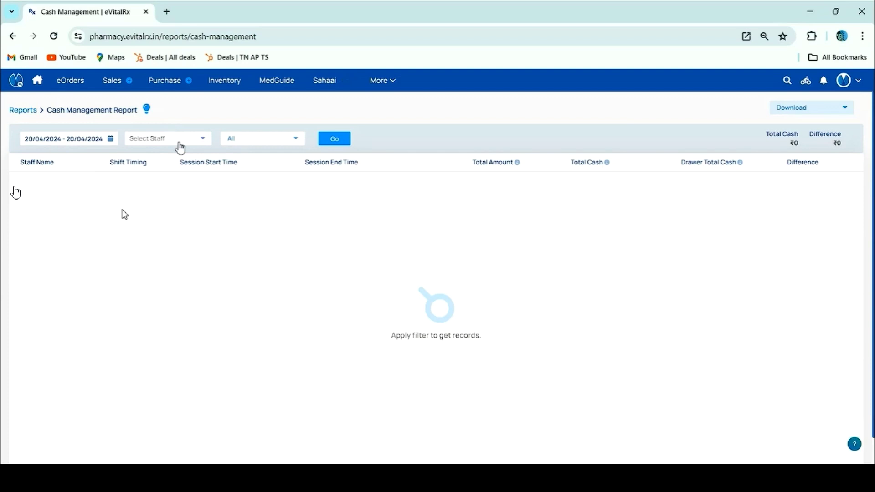
pyautogui.click(179, 142)
pyautogui.click(169, 216)
pyautogui.click(265, 139)
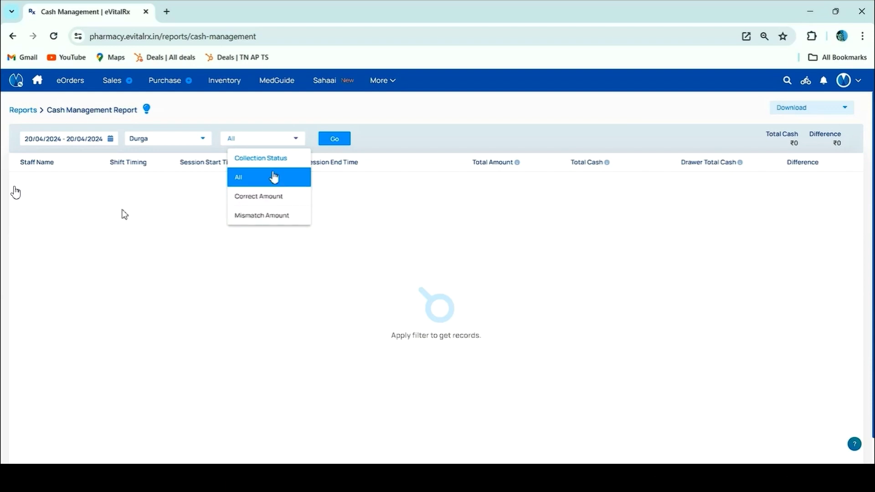
pyautogui.click(275, 176)
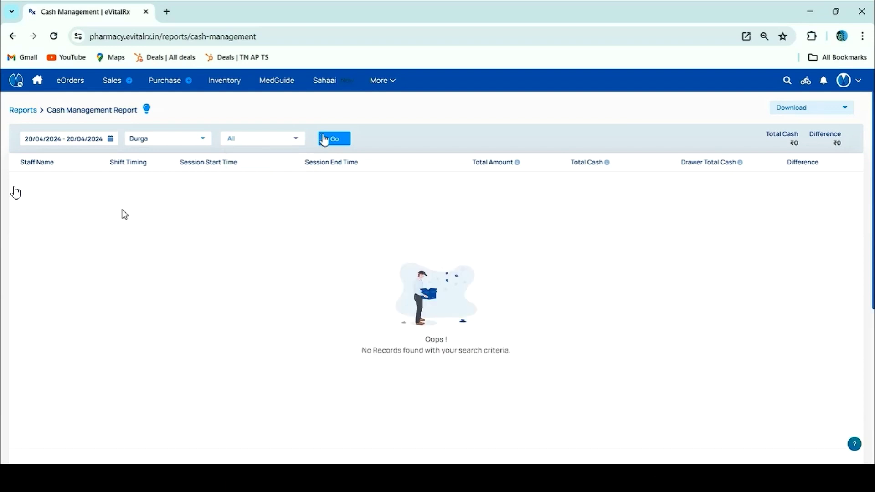
# Run the report, then view the shift's Cash collected entry and close it unchanged
pyautogui.click(339, 144)
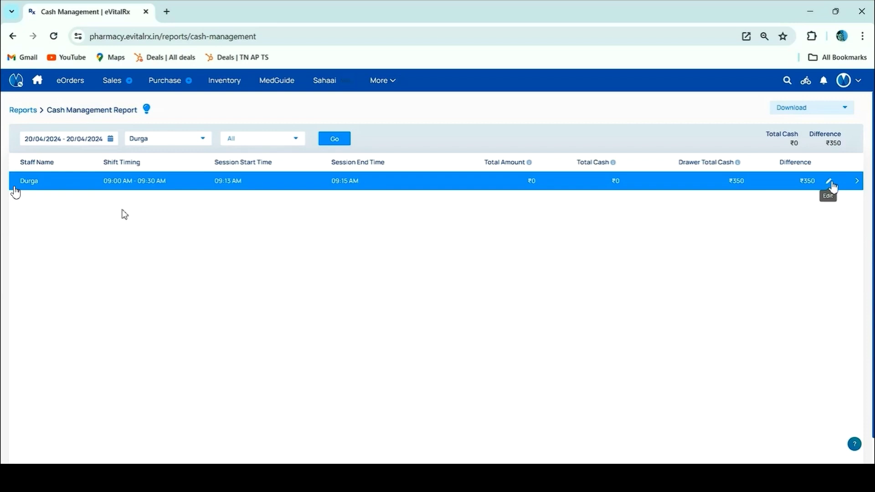
pyautogui.click(830, 182)
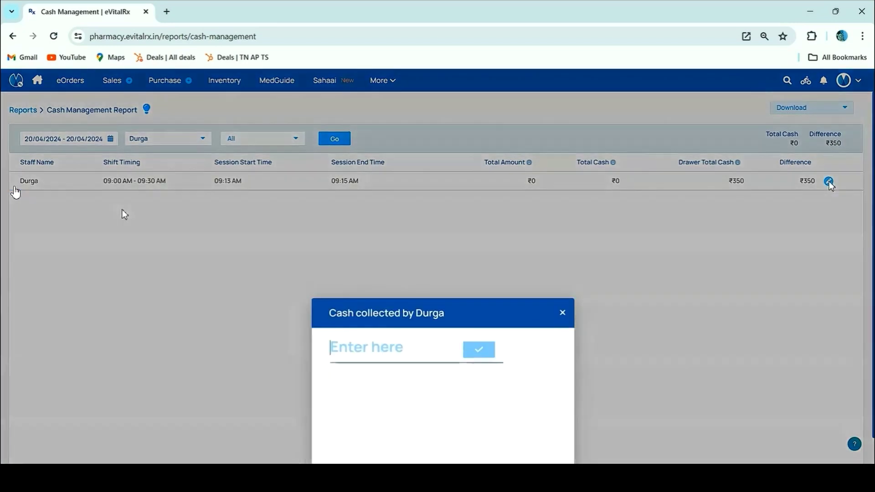
pyautogui.click(563, 313)
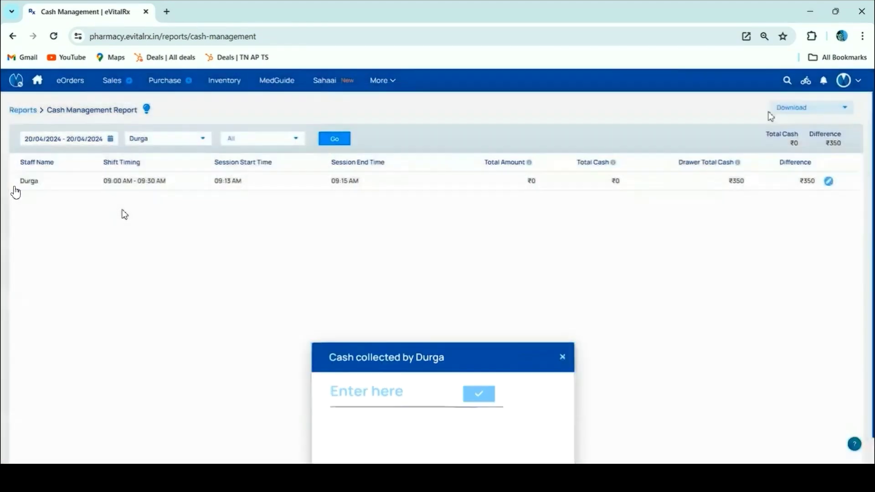
# Check the Excel/CSV/PDF download options, then open the shift's Daily Payments breakdown
pyautogui.click(810, 113)
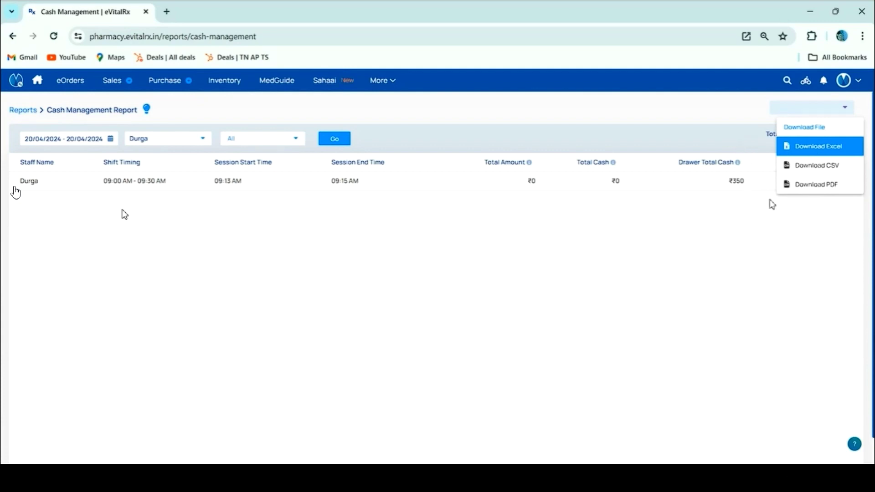
pyautogui.click(716, 111)
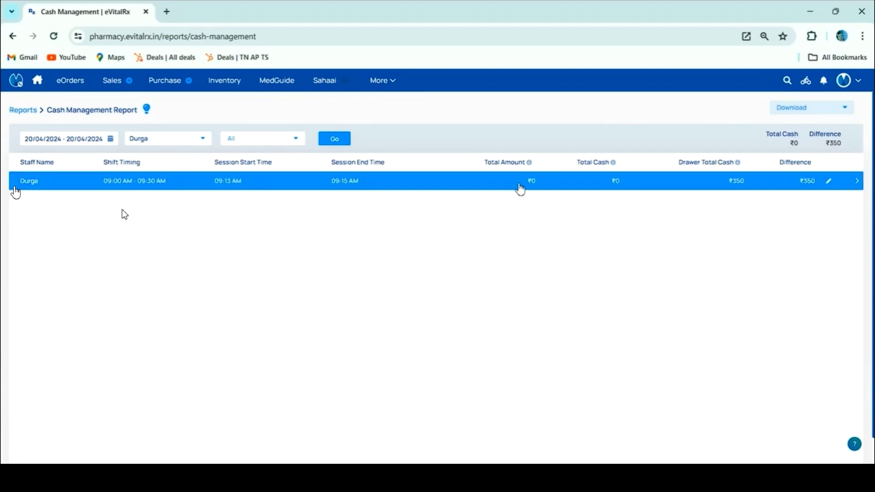
pyautogui.click(491, 189)
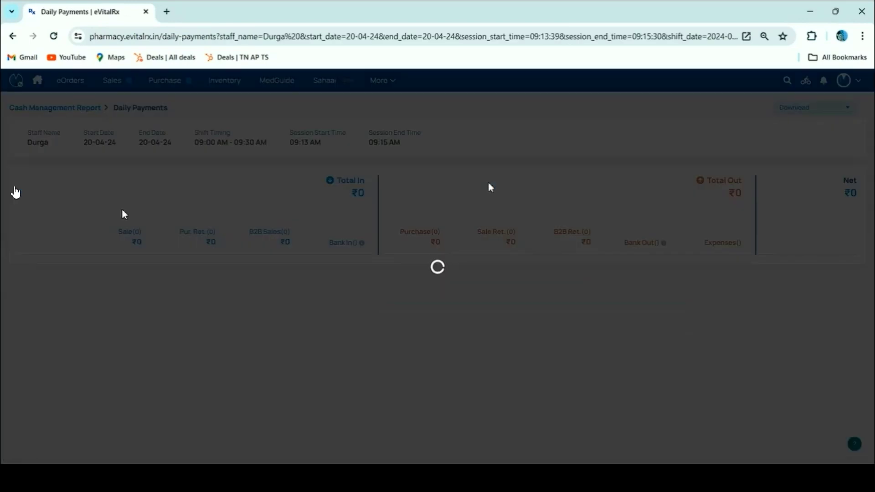